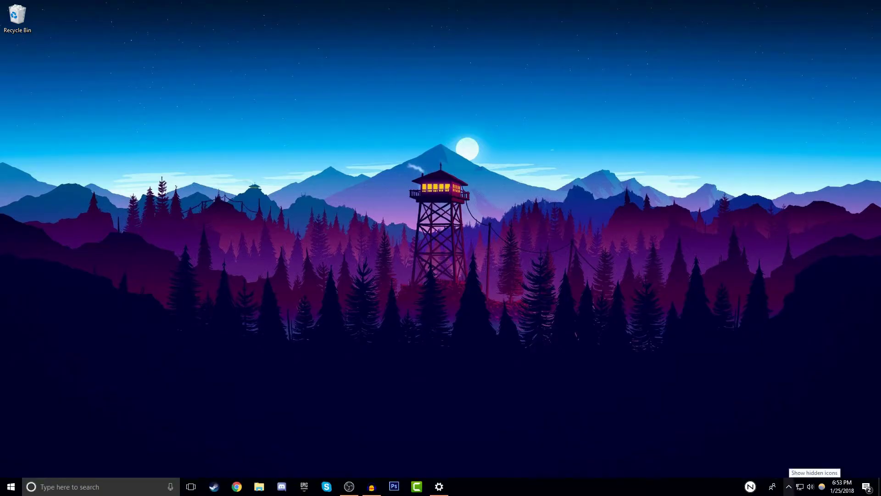
# Open the Blue Snowball microphone's properties from the Windows recording devices list
pyautogui.rightClick(809, 490)
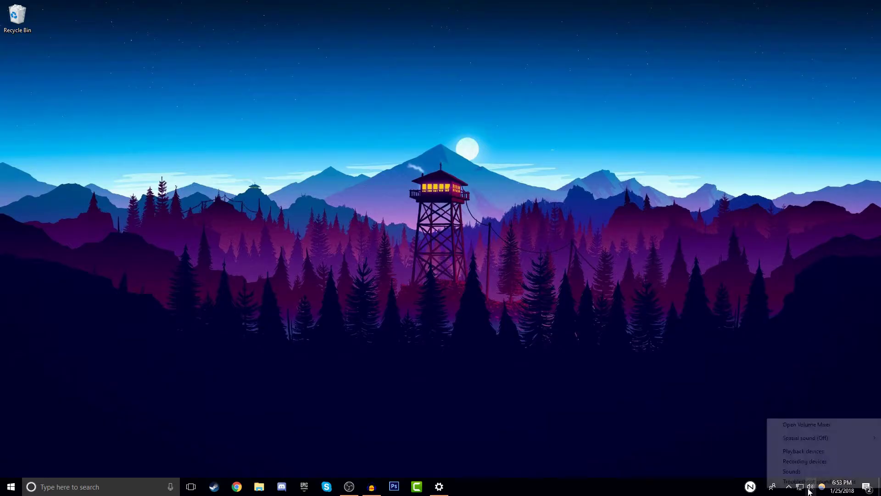
pyautogui.click(808, 462)
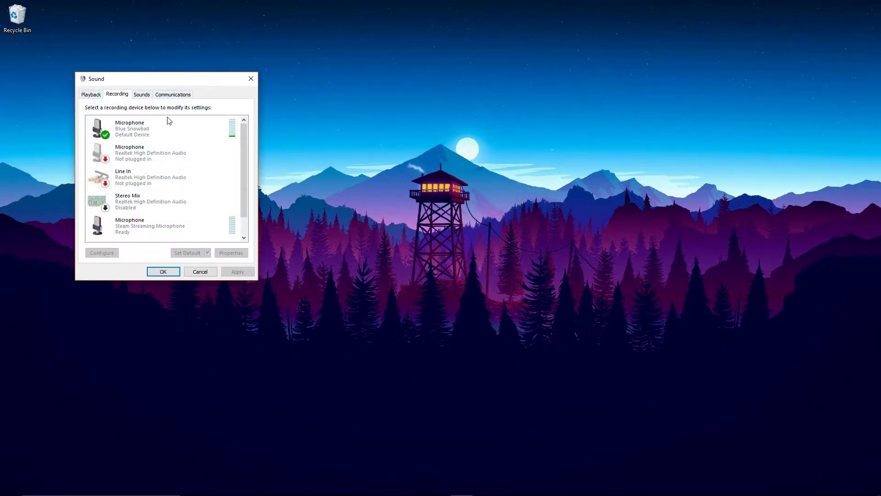
pyautogui.rightClick(172, 128)
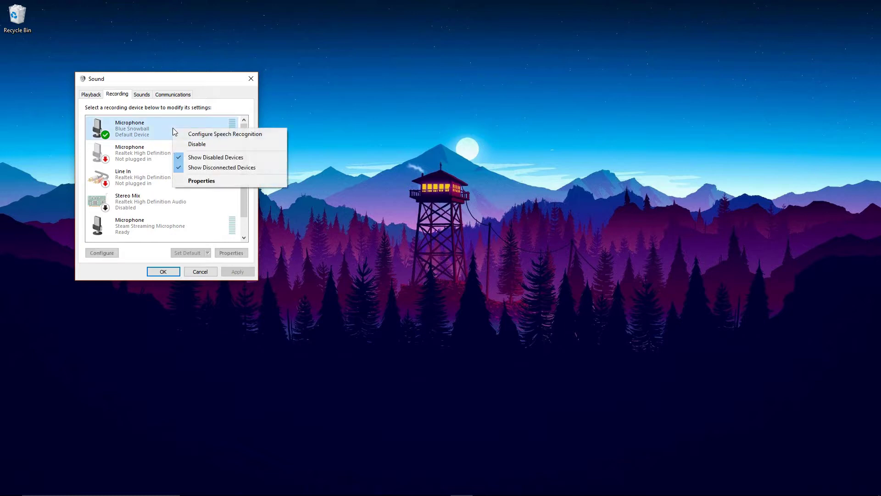
pyautogui.click(228, 179)
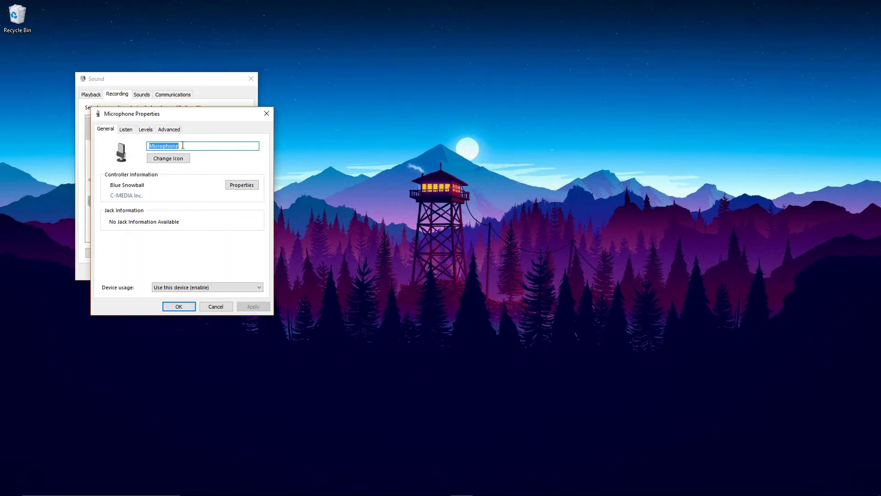
# Set its default format to 1 channel, 16 bit, 48000 Hz (DVD Quality), then close the Sound windows
pyautogui.click(161, 130)
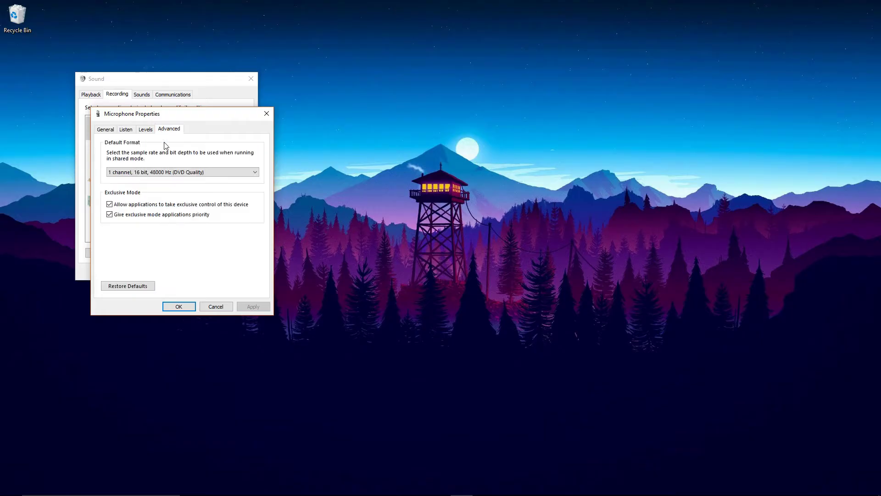
pyautogui.click(166, 172)
pyautogui.click(156, 216)
pyautogui.click(156, 172)
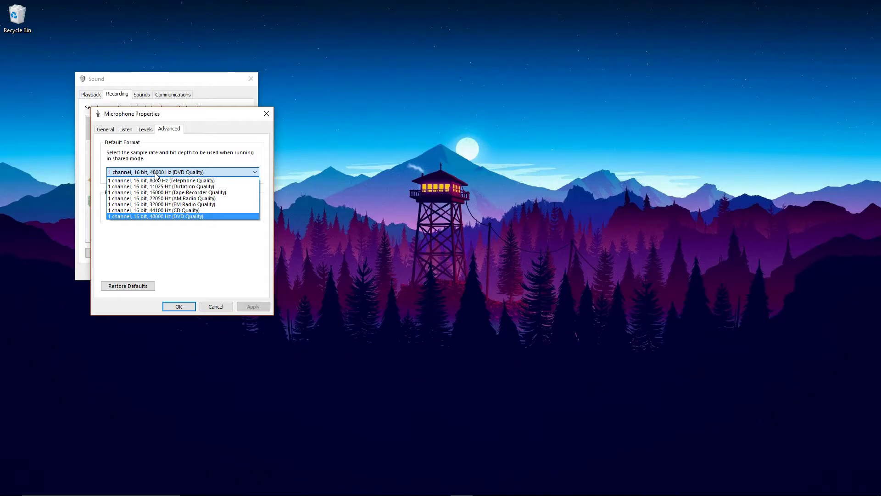
pyautogui.click(155, 173)
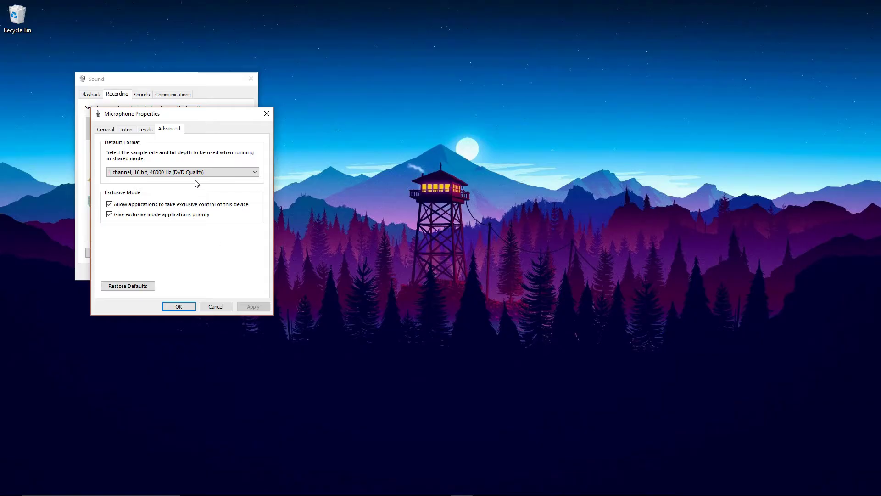
pyautogui.click(179, 307)
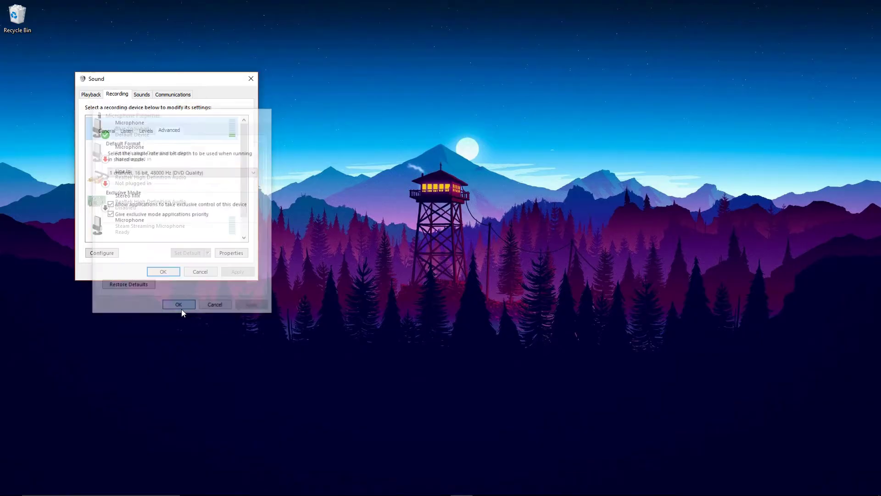
pyautogui.click(250, 81)
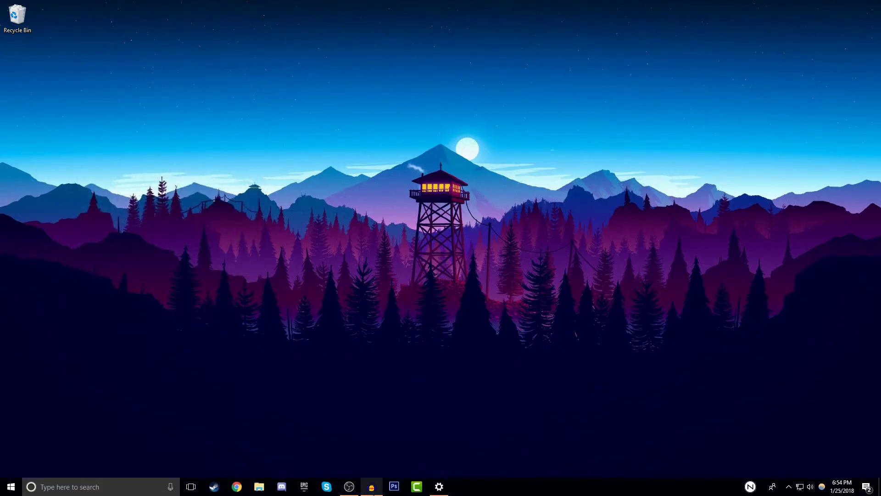
# Set Audacity's Quality preferences to 48000 Hz, 32-bit float, and Best Quality for both converters
pyautogui.click(372, 486)
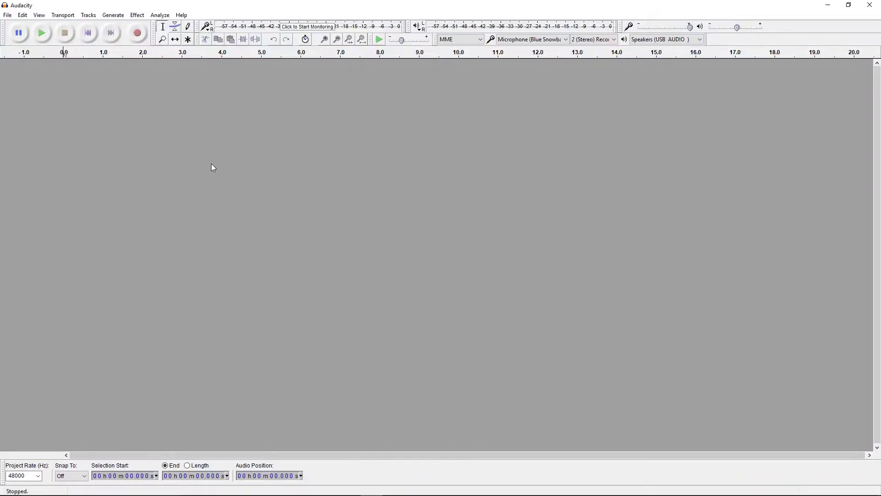
pyautogui.click(22, 15)
pyautogui.click(54, 221)
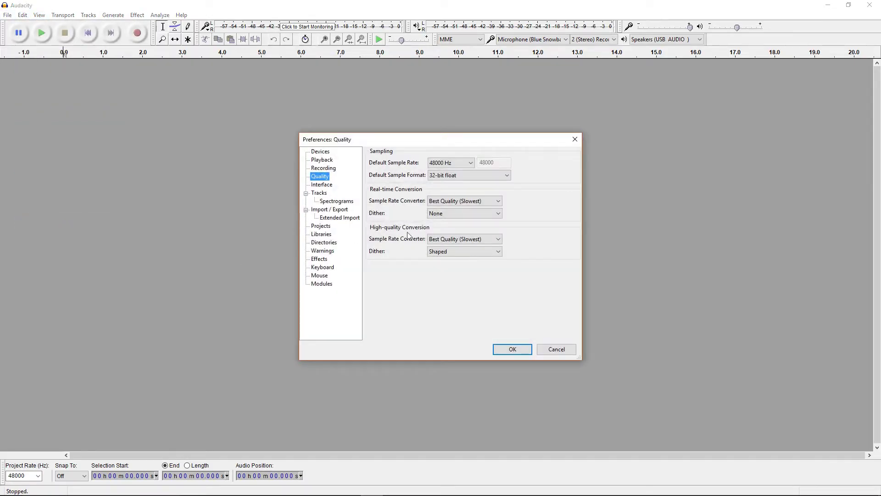
pyautogui.click(440, 164)
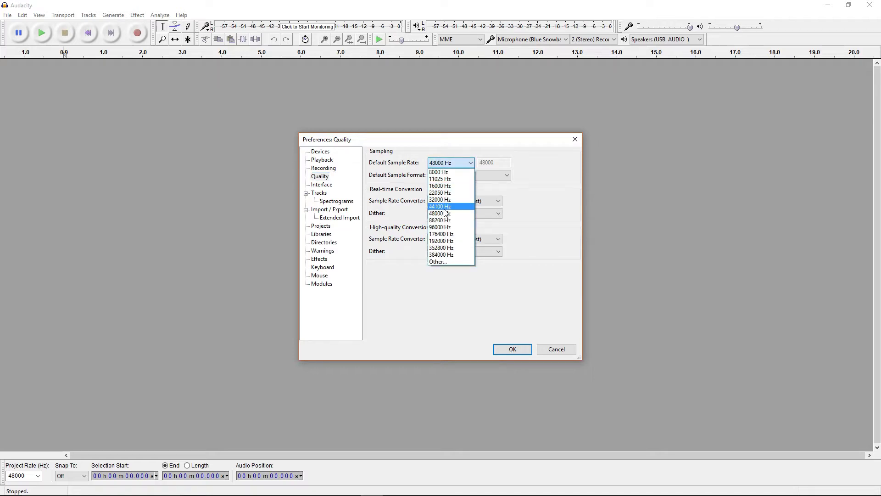
pyautogui.click(444, 213)
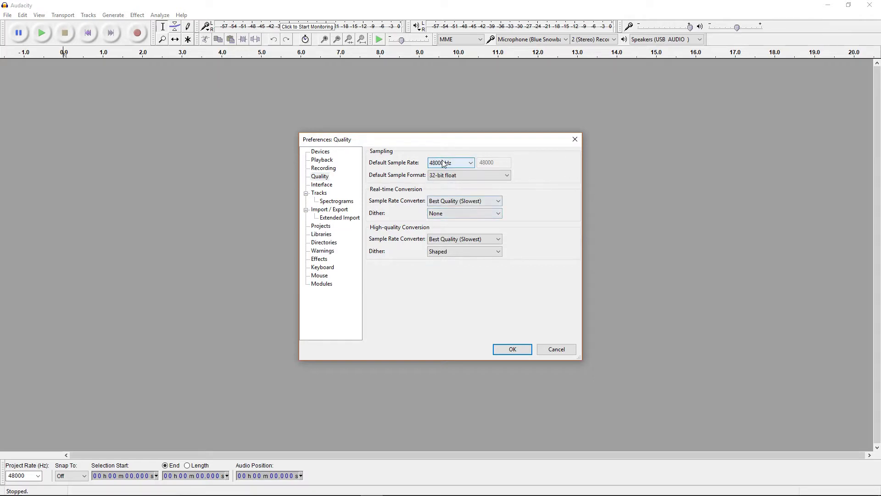
pyautogui.click(450, 174)
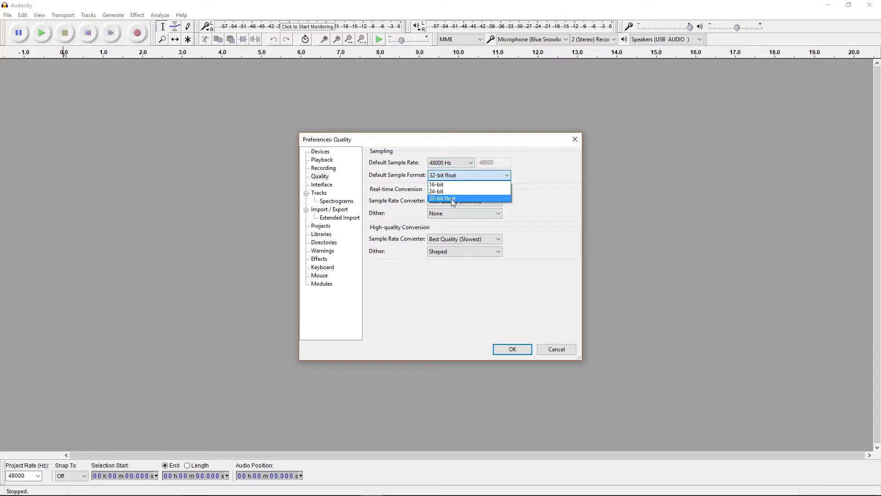
pyautogui.click(453, 199)
pyautogui.click(454, 201)
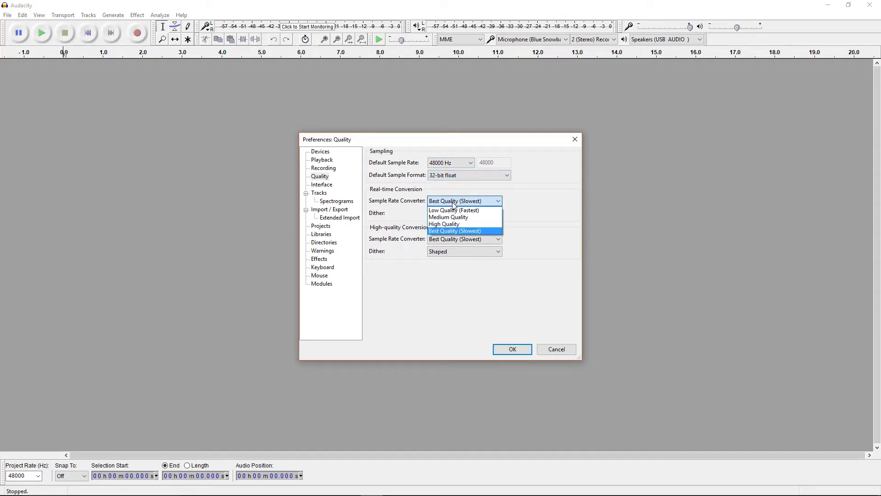
pyautogui.click(455, 204)
pyautogui.click(462, 240)
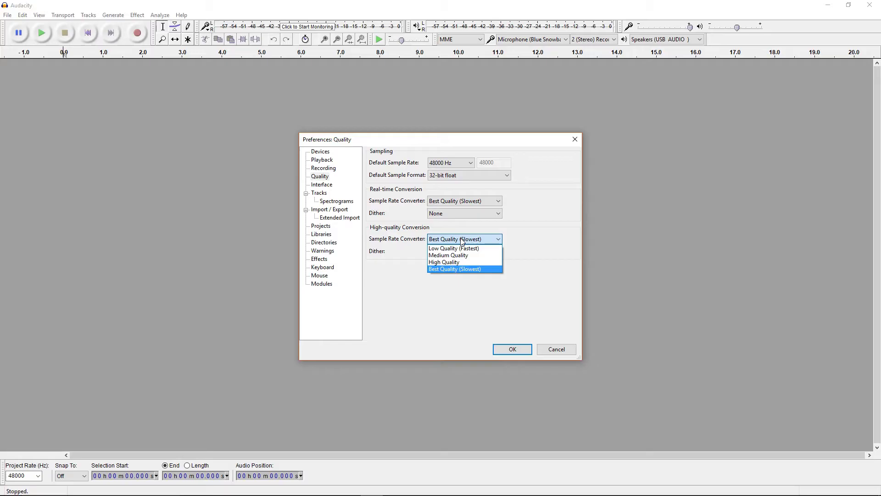
pyautogui.click(461, 241)
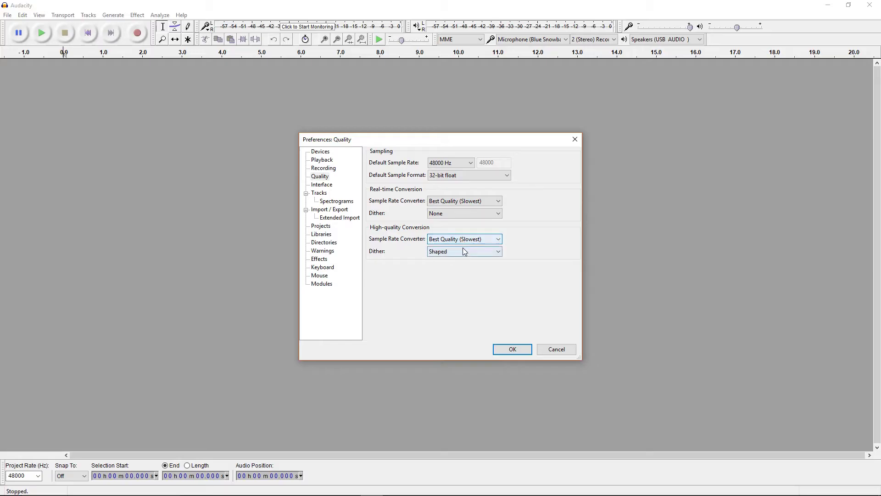
pyautogui.click(520, 351)
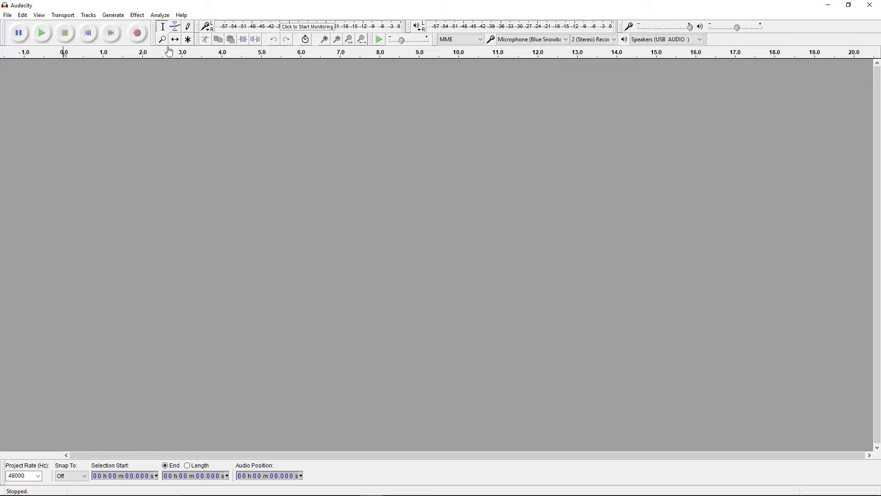
# Record about eight seconds of speech into a new stereo track, then play it back once
pyautogui.click(139, 26)
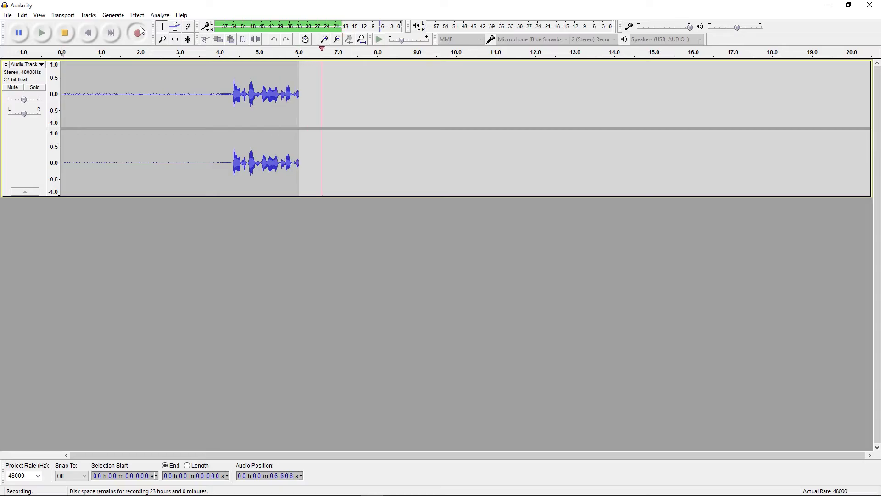
pyautogui.press('space')
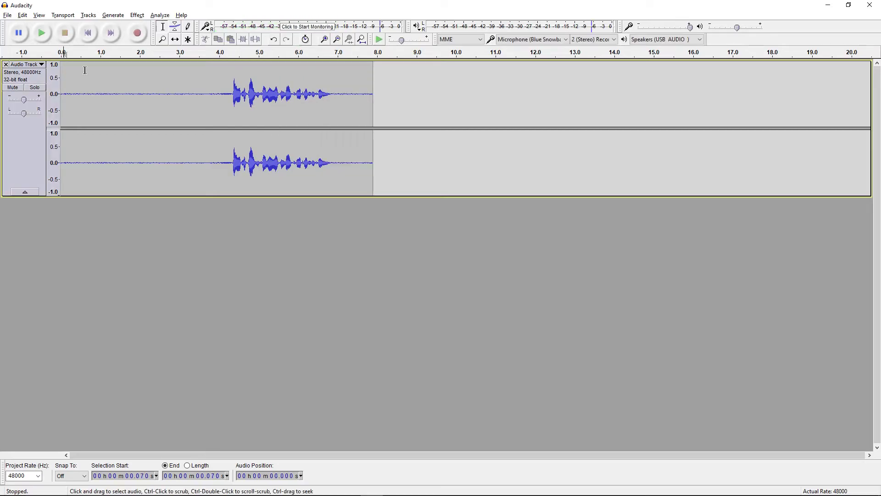
pyautogui.click(43, 36)
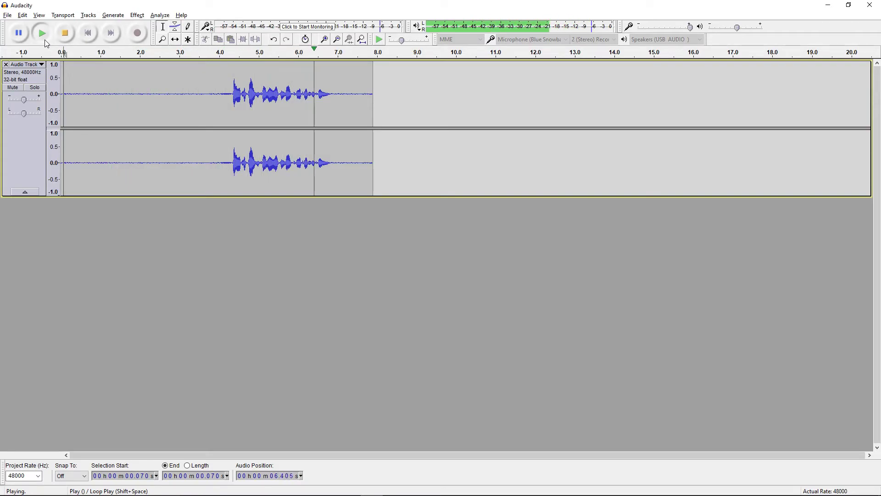
pyautogui.press('space')
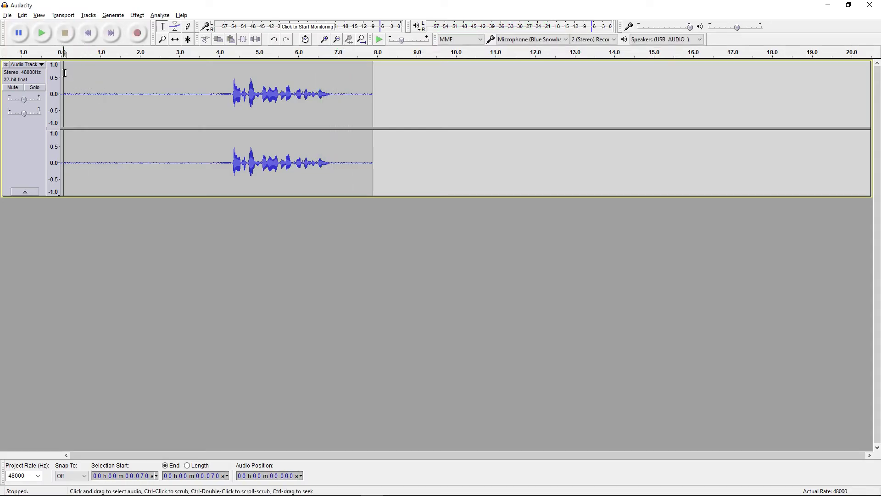
# Normalize the voice clip to a -1.0 dB peak with DC offset removed
pyautogui.moveTo(66, 73); pyautogui.dragTo(220, 72)
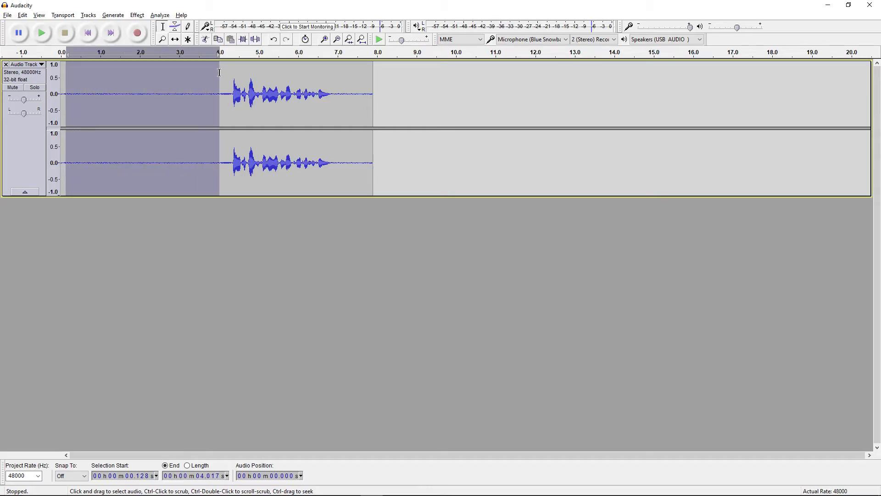
pyautogui.click(83, 95)
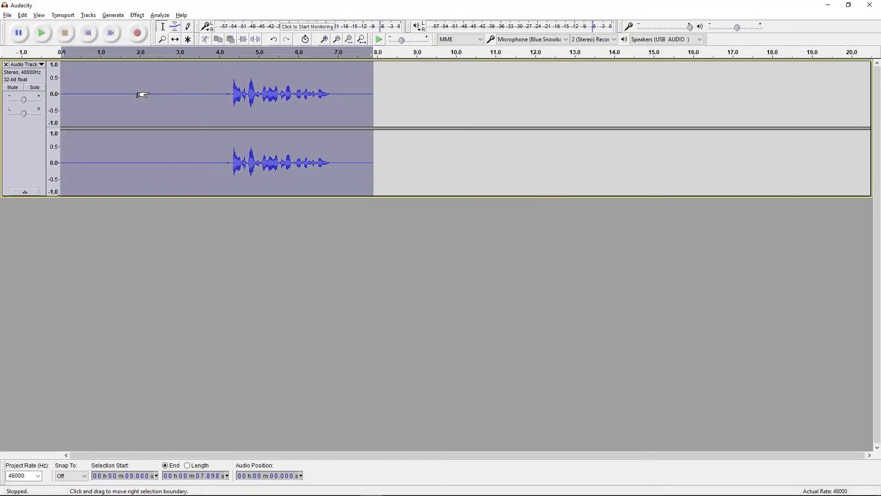
pyautogui.click(137, 15)
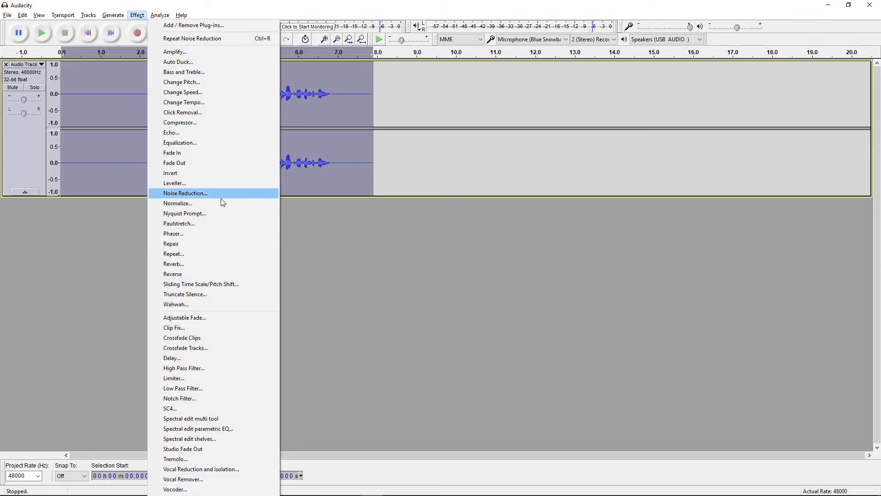
pyautogui.click(217, 203)
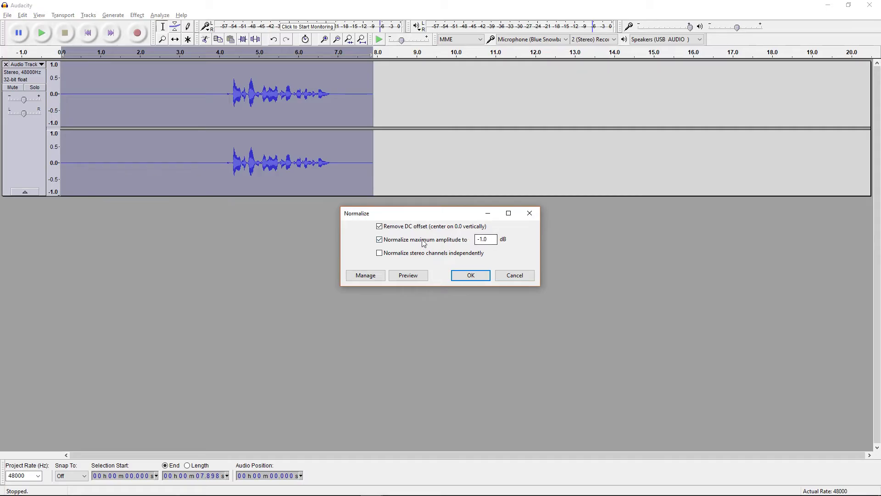
pyautogui.click(461, 279)
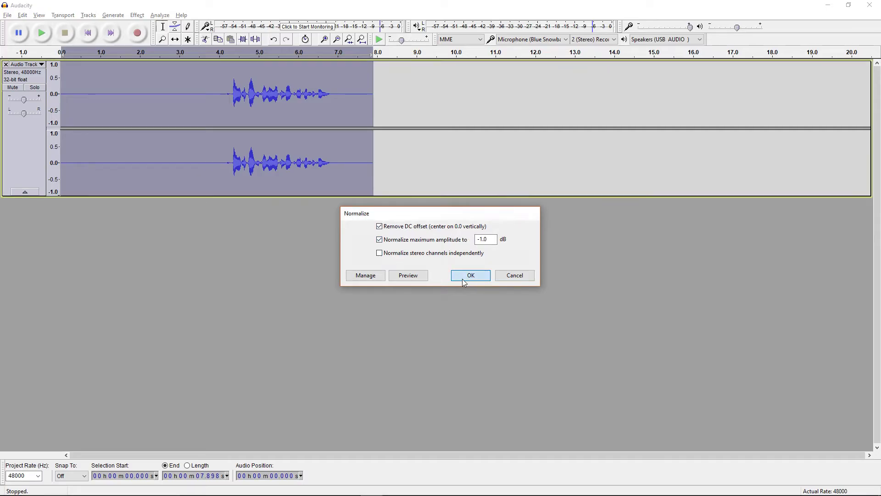
# Replay the normalized clip from about 3 seconds, then select the whole clip
pyautogui.click(179, 94)
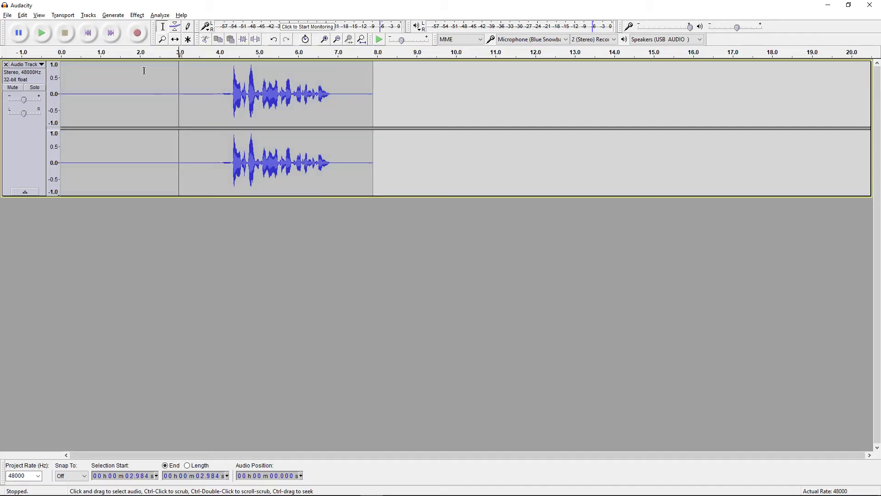
pyautogui.click(41, 33)
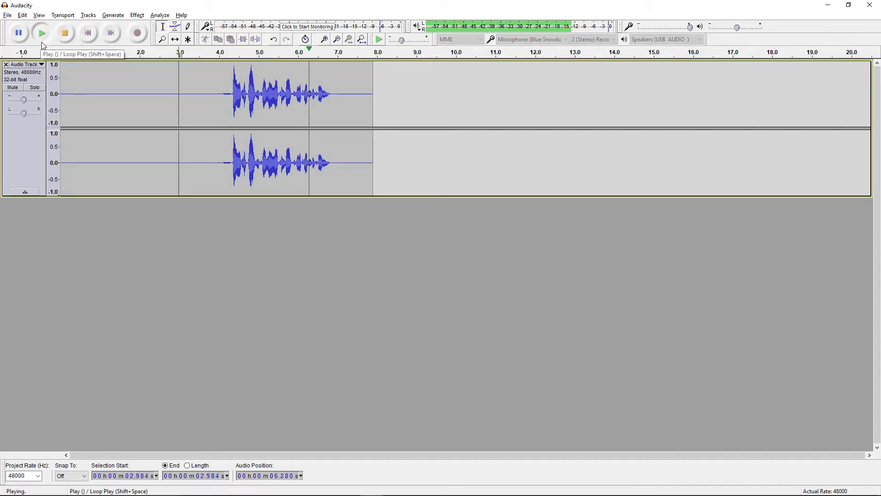
pyautogui.click(64, 33)
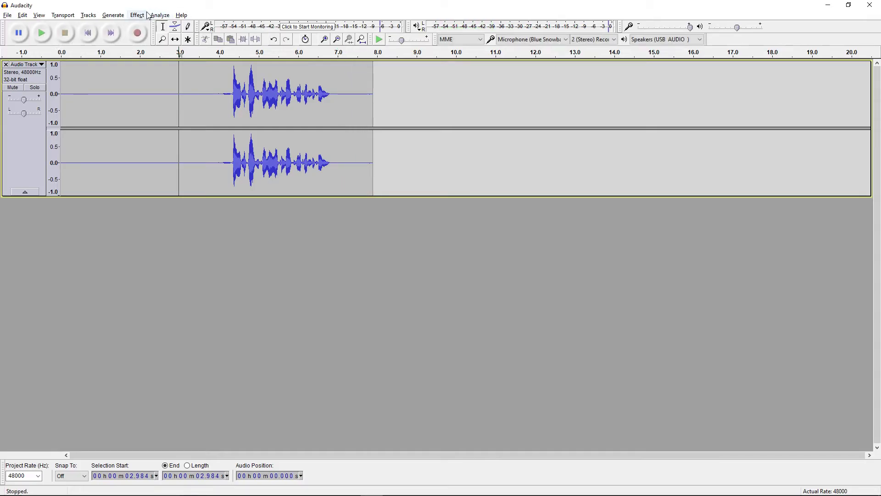
pyautogui.doubleClick(140, 110)
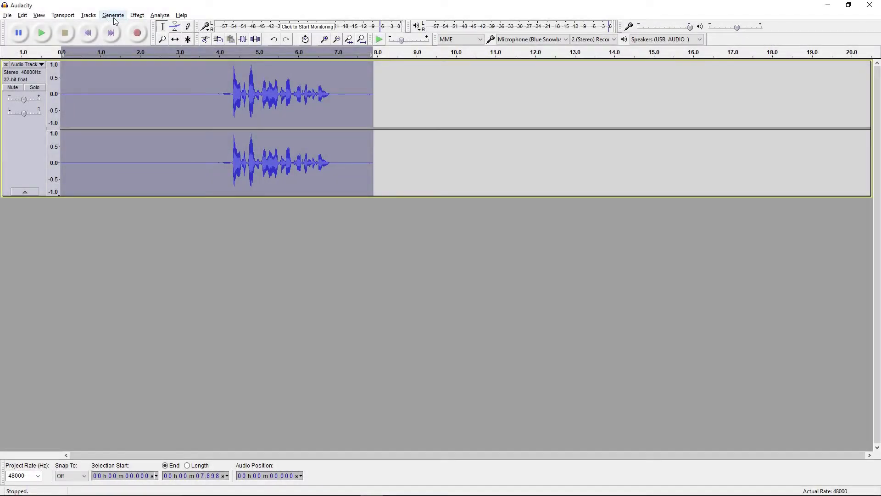
# Apply the Compressor at -18 dB threshold, -40 dB noise floor, 2:1 ratio, 0.50 s attack, 1.0 s release
pyautogui.click(136, 15)
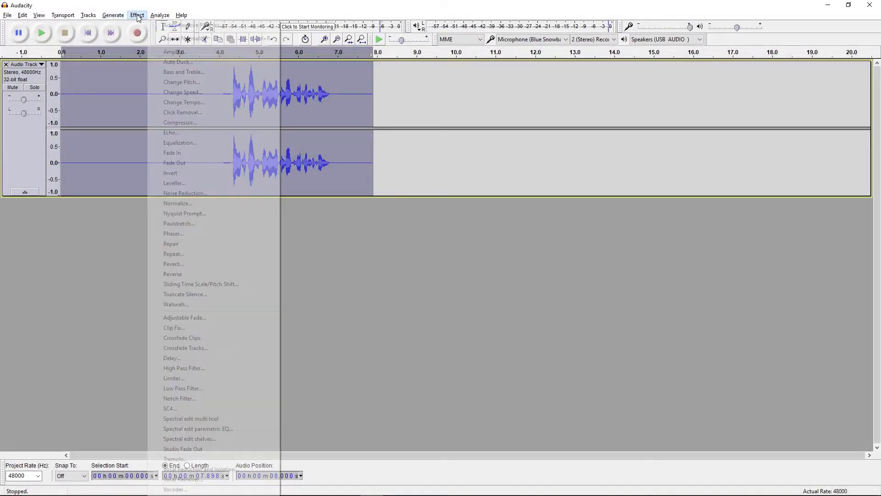
pyautogui.click(200, 125)
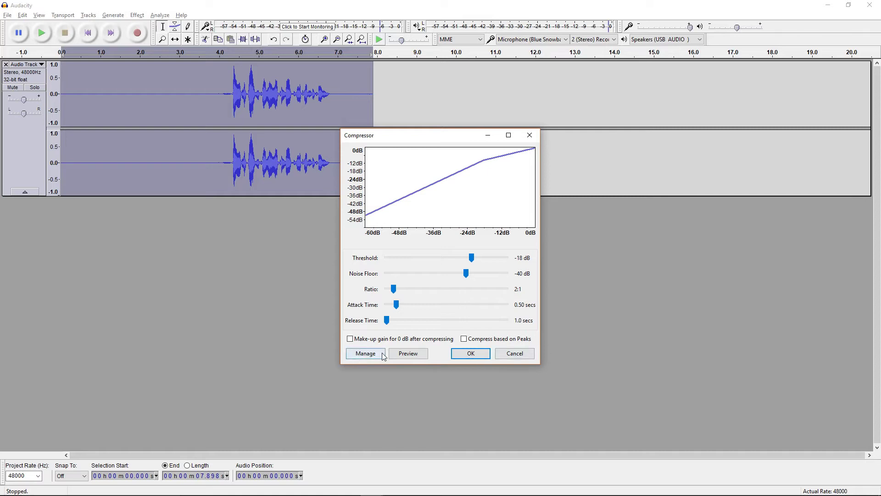
pyautogui.click(467, 357)
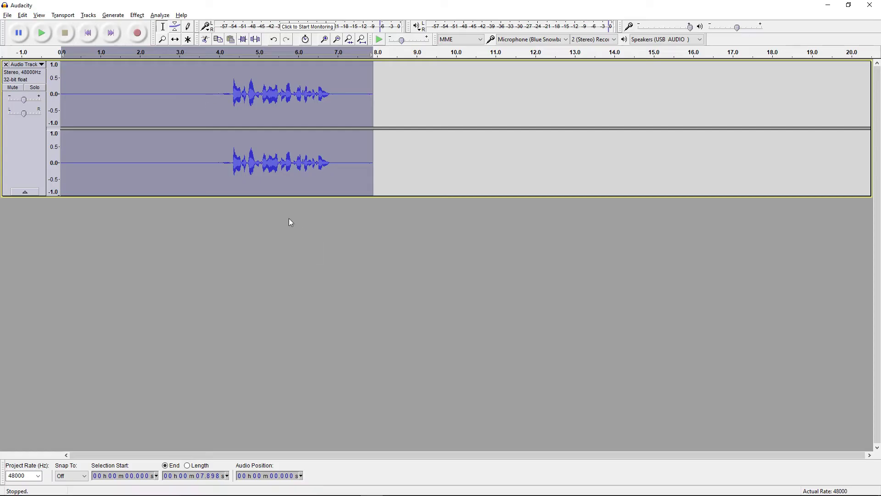
# Apply the Bass Boost equalization curve to the clip
pyautogui.click(145, 16)
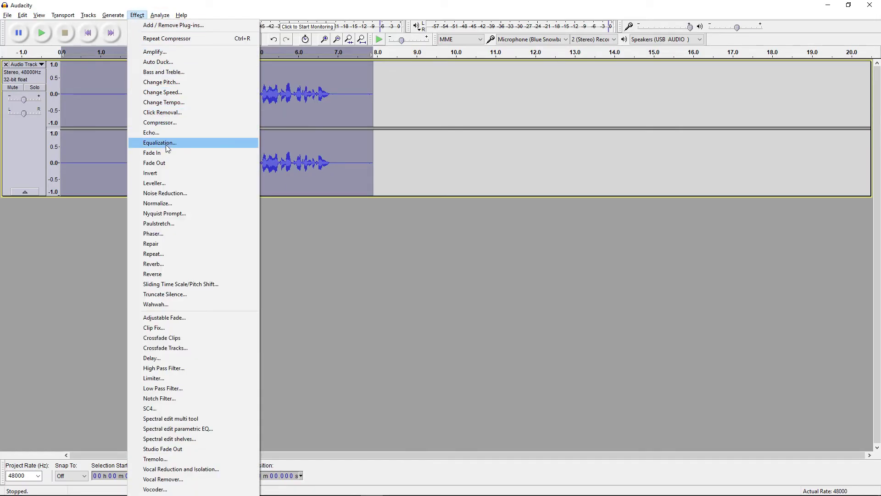
pyautogui.click(166, 143)
pyautogui.click(360, 362)
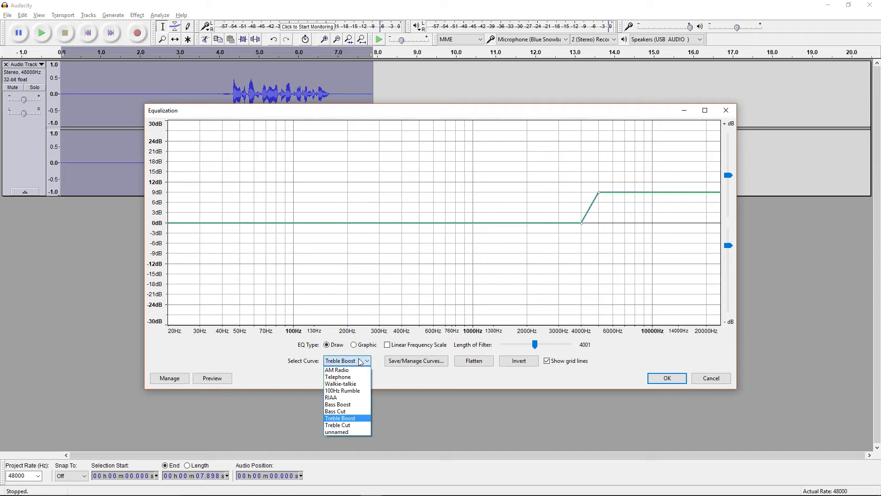
pyautogui.click(345, 381)
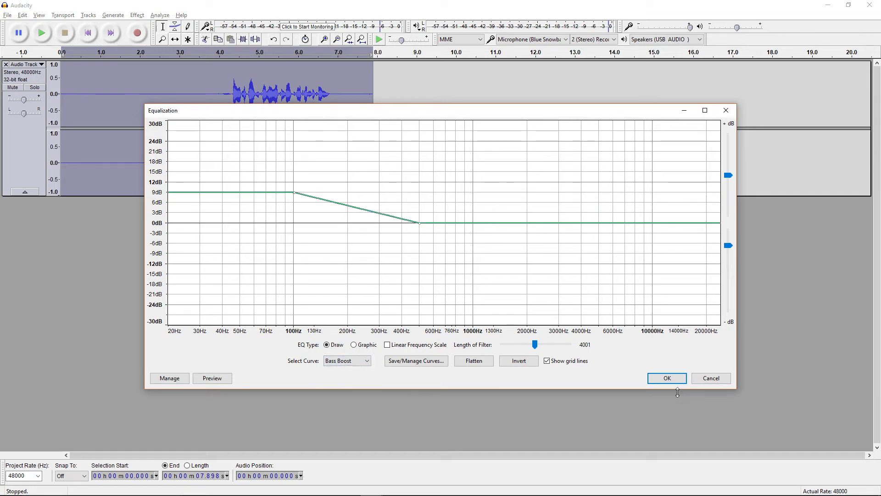
pyautogui.click(667, 379)
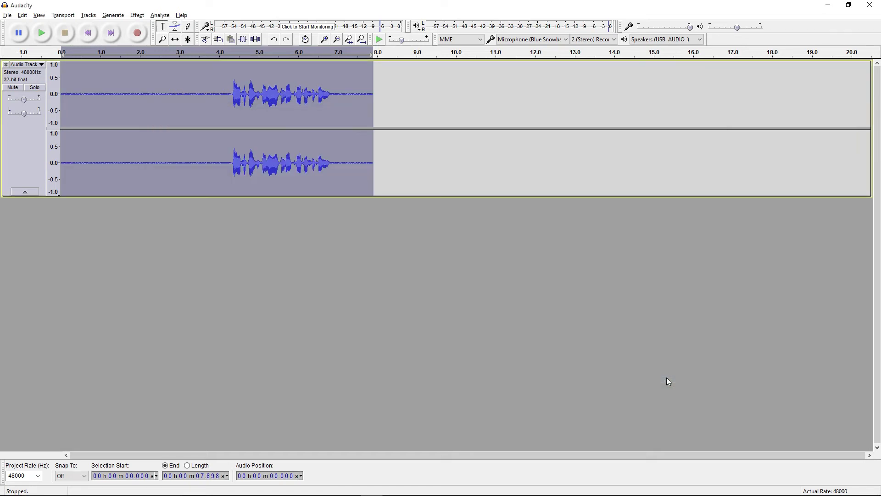
# Apply a second equalization pass using a treble preset curve
pyautogui.click(137, 15)
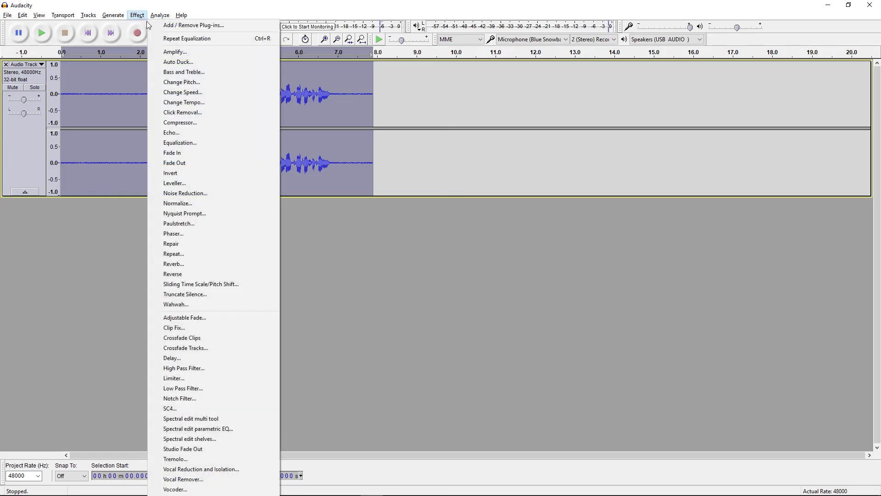
pyautogui.click(217, 145)
pyautogui.click(360, 361)
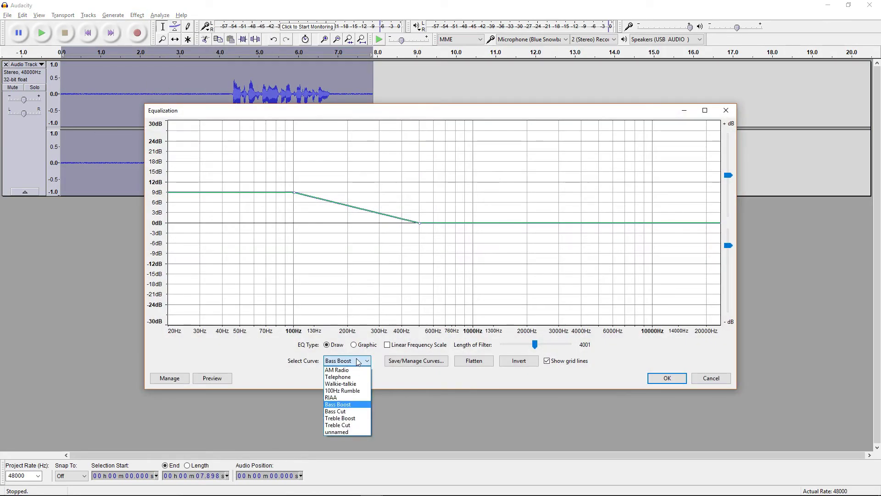
pyautogui.click(340, 419)
pyautogui.click(666, 378)
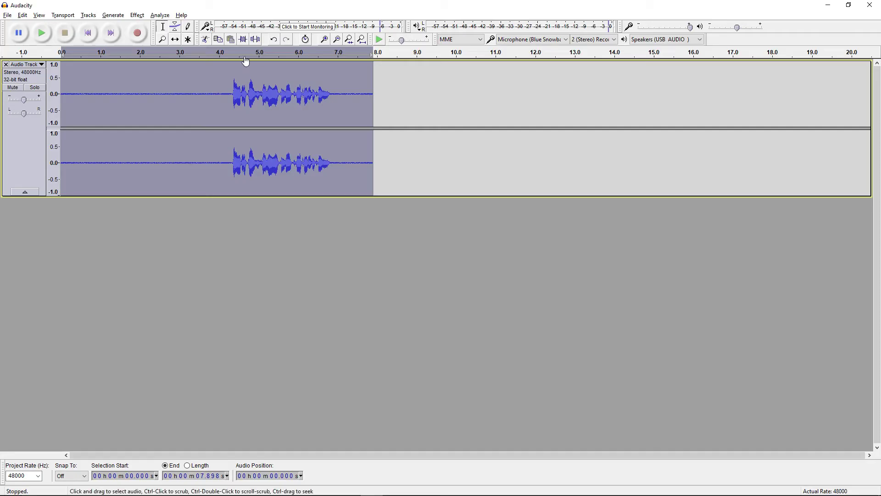
# Normalize the equalized clip again and select the silent opening, 0.06–3.83 s, as the noise sample
pyautogui.click(137, 15)
pyautogui.click(218, 202)
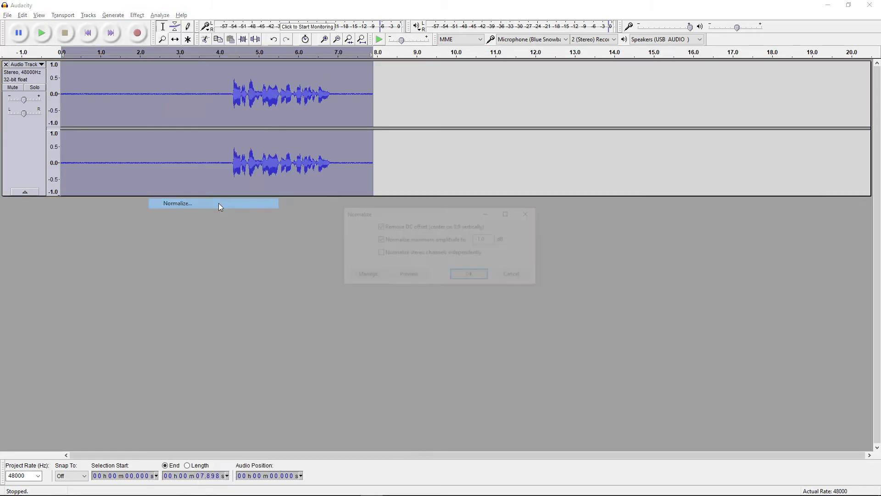
pyautogui.click(459, 275)
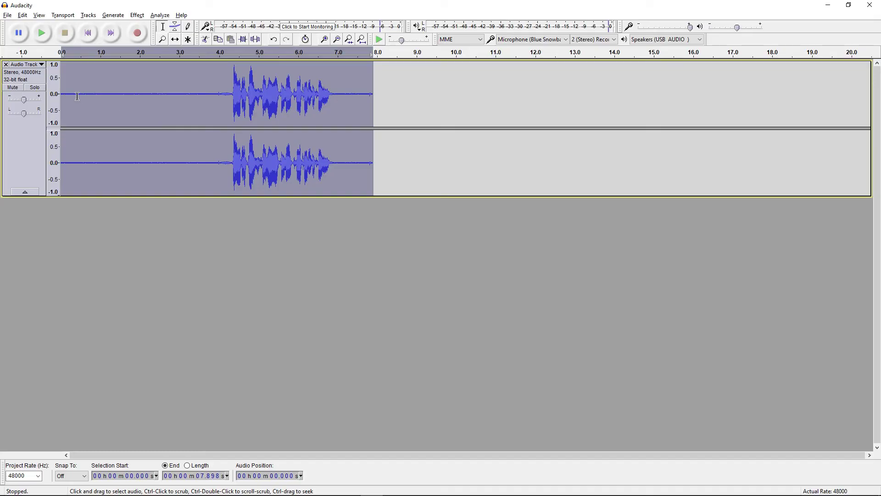
pyautogui.moveTo(66, 93); pyautogui.dragTo(211, 85)
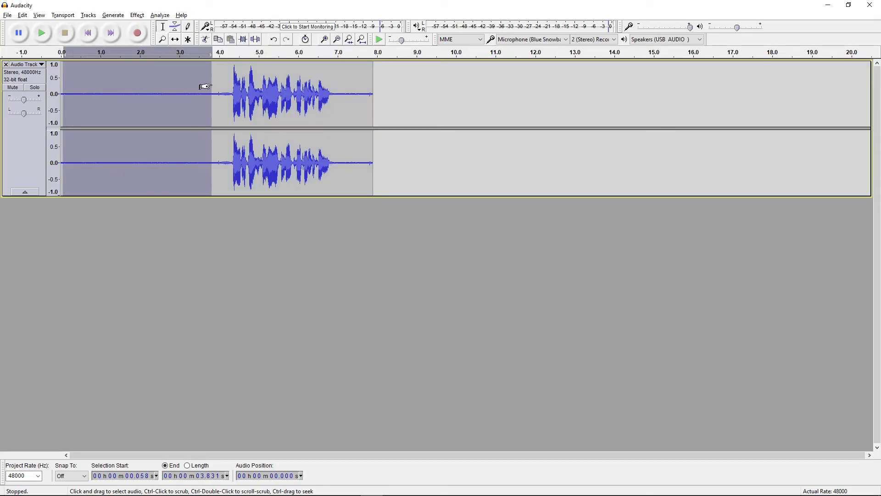
# Capture a noise profile from the selected quiet opening
pyautogui.click(137, 15)
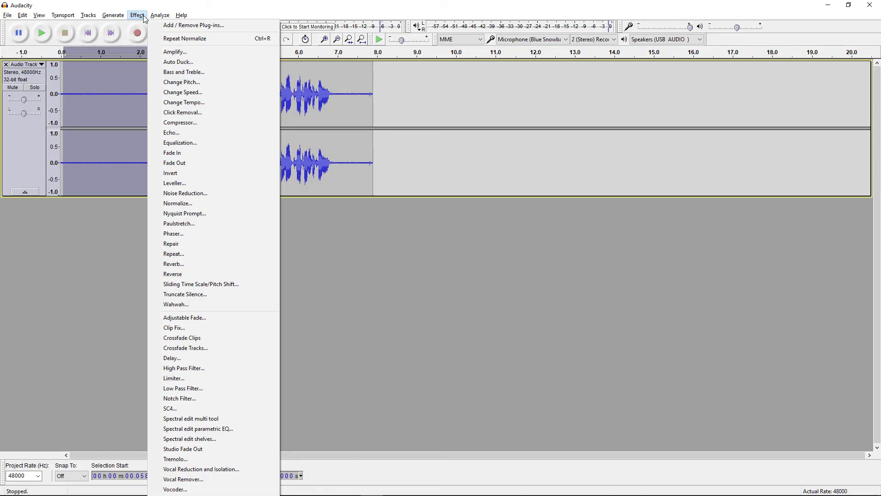
pyautogui.click(214, 194)
pyautogui.click(428, 207)
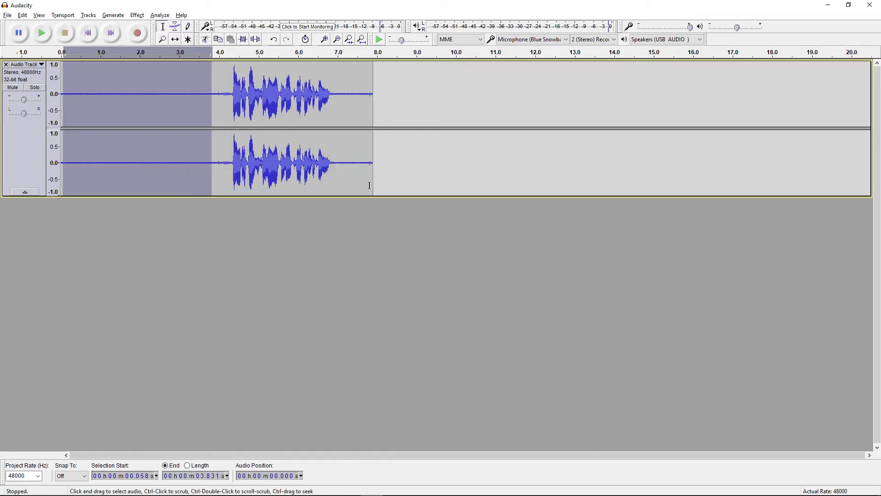
# Reduce noise across the whole clip by 12 dB, with sensitivity 6.00 and smoothing 3
pyautogui.doubleClick(252, 112)
pyautogui.click(138, 15)
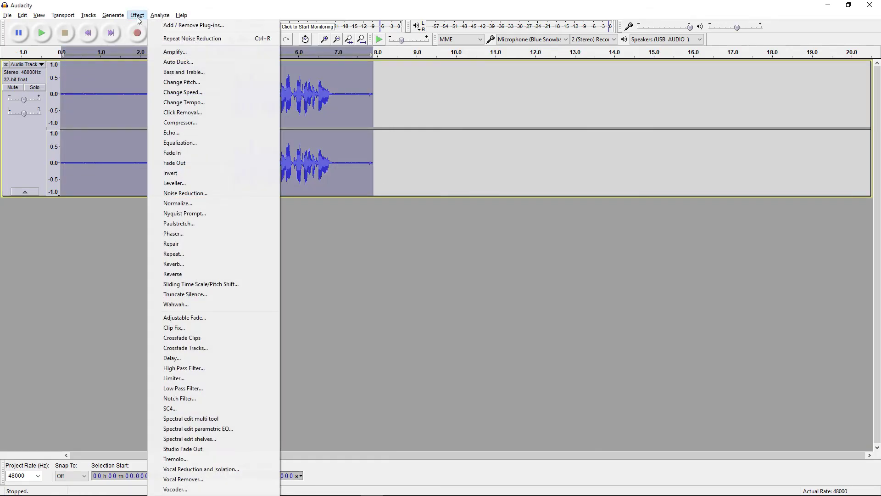
pyautogui.click(193, 193)
pyautogui.click(479, 328)
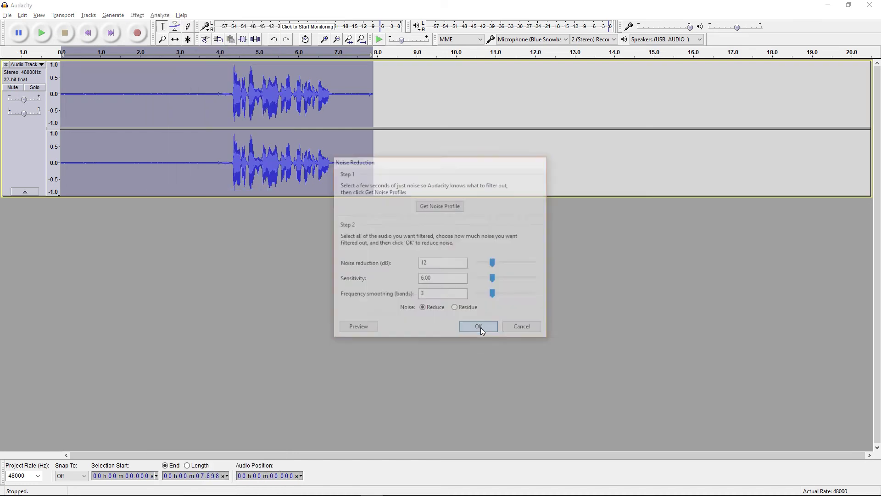
# Normalize the noise-reduced clip once more to a -1.0 dB peak
pyautogui.click(137, 15)
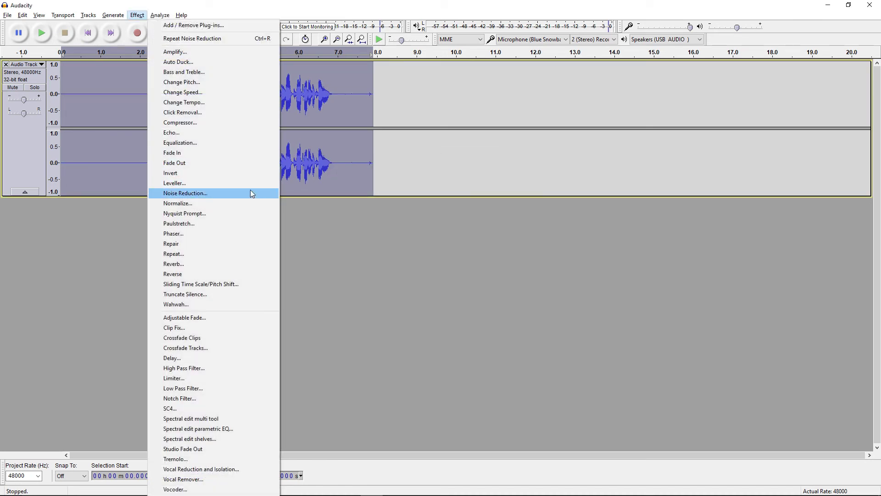
pyautogui.click(216, 202)
pyautogui.click(473, 278)
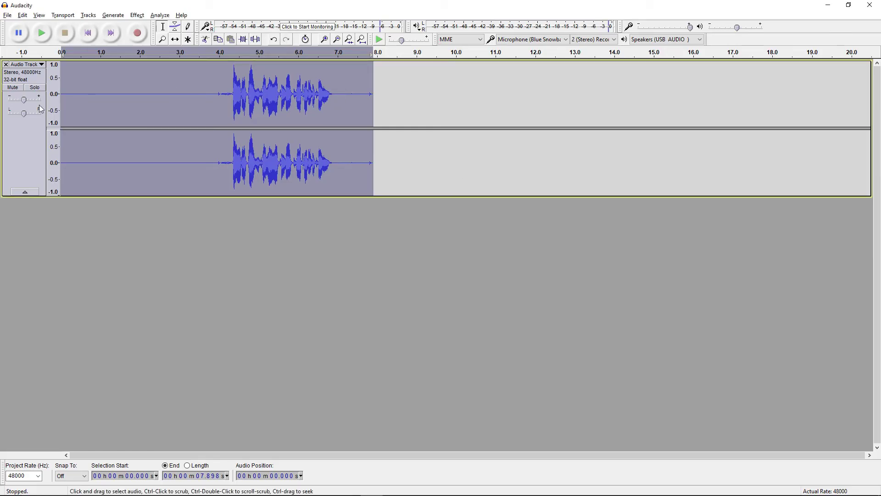
# Play the processed clip from about 0.36 s and stop when the speech ends
pyautogui.click(74, 85)
pyautogui.click(44, 35)
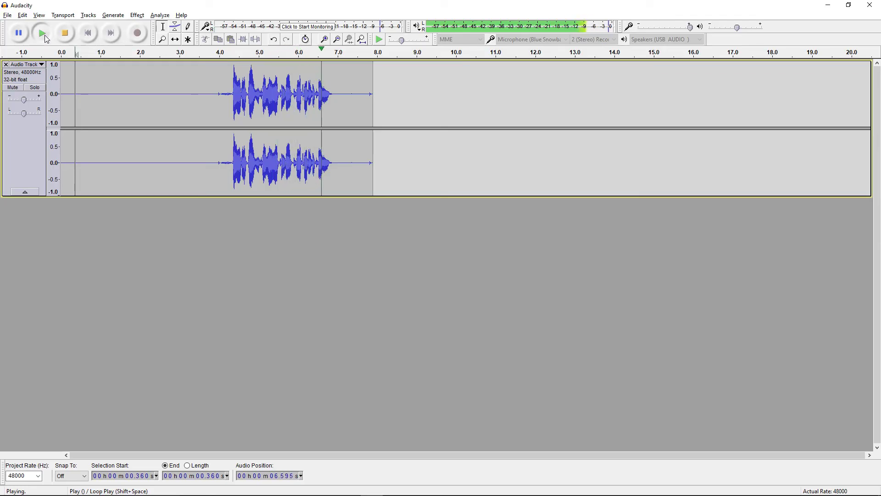
pyautogui.click(72, 37)
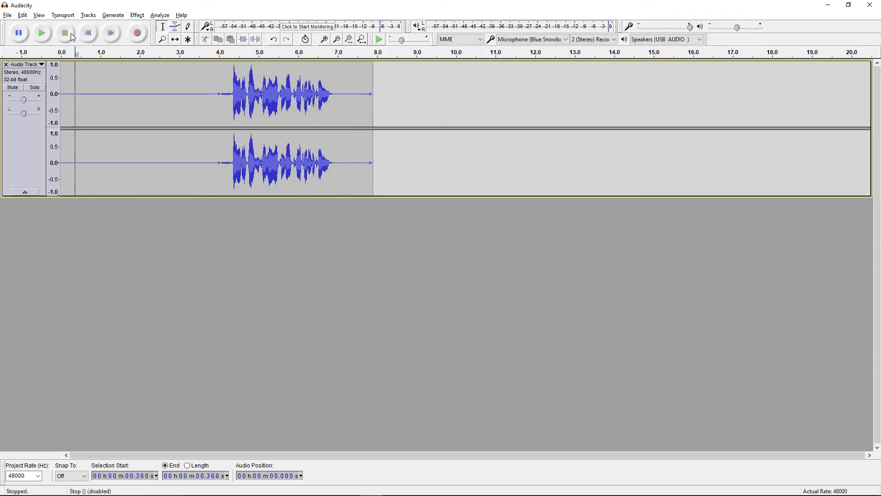